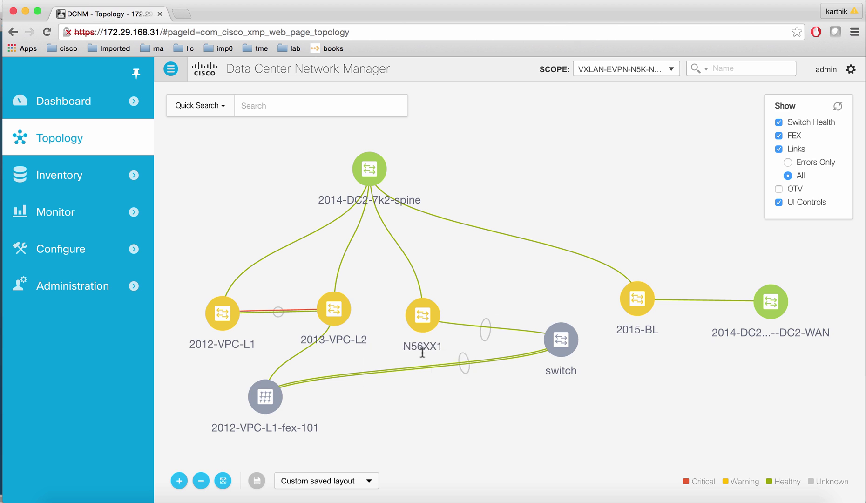
Open the LAN fabric Networks list for organization TN2 and start a new network
mouse_move(426, 321)
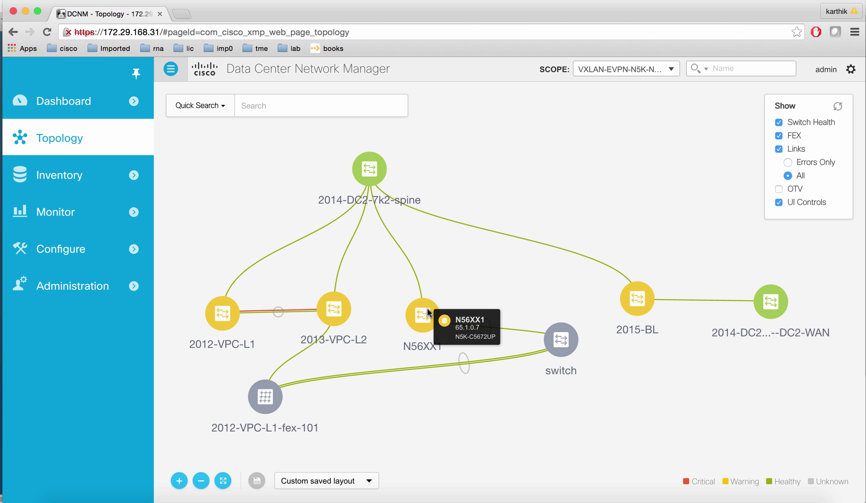
click(73, 252)
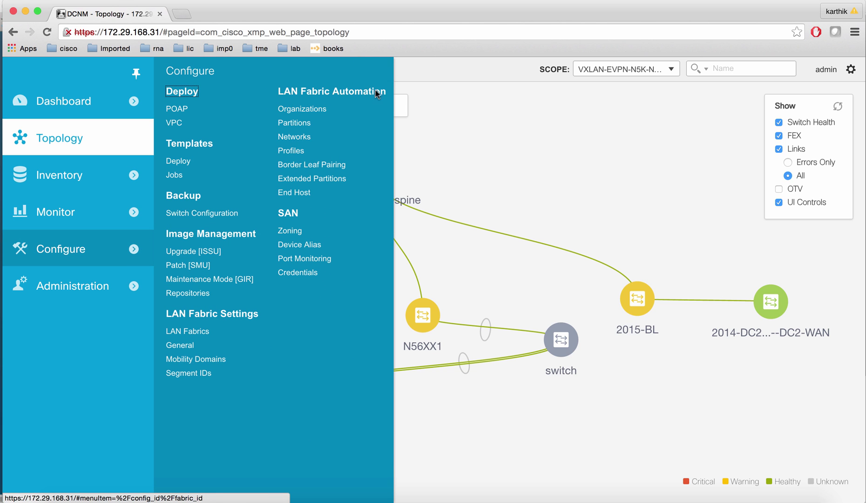
click(304, 136)
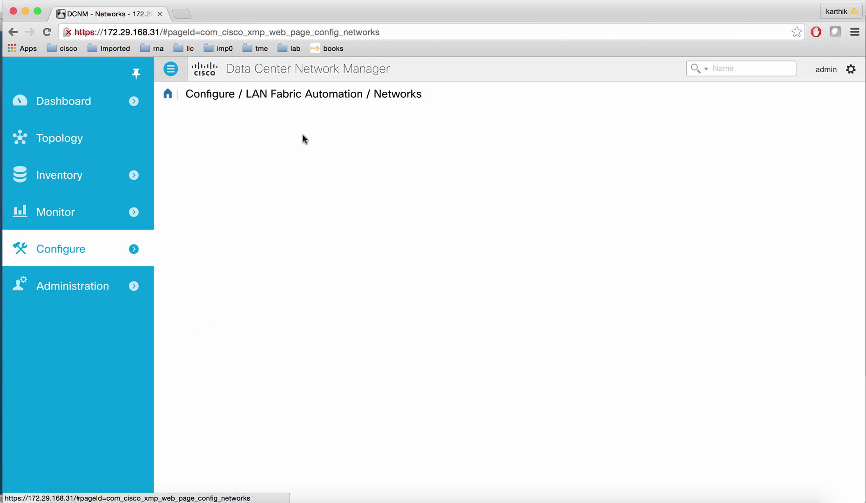
click(304, 116)
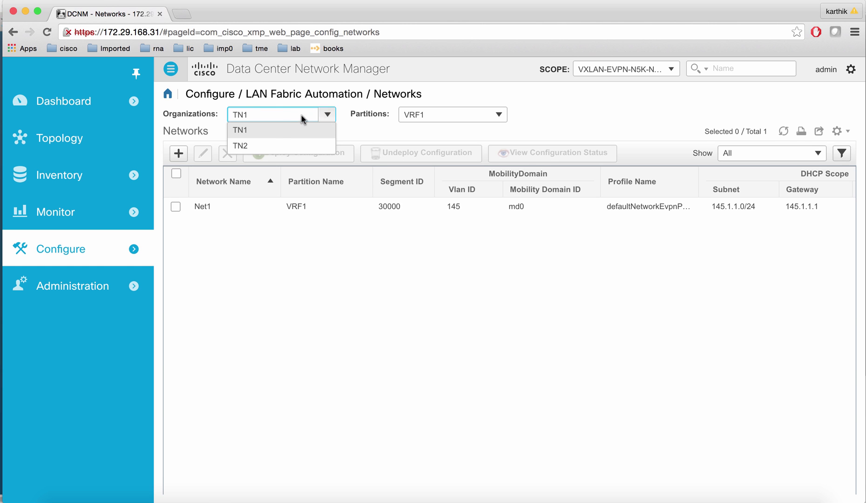
click(268, 144)
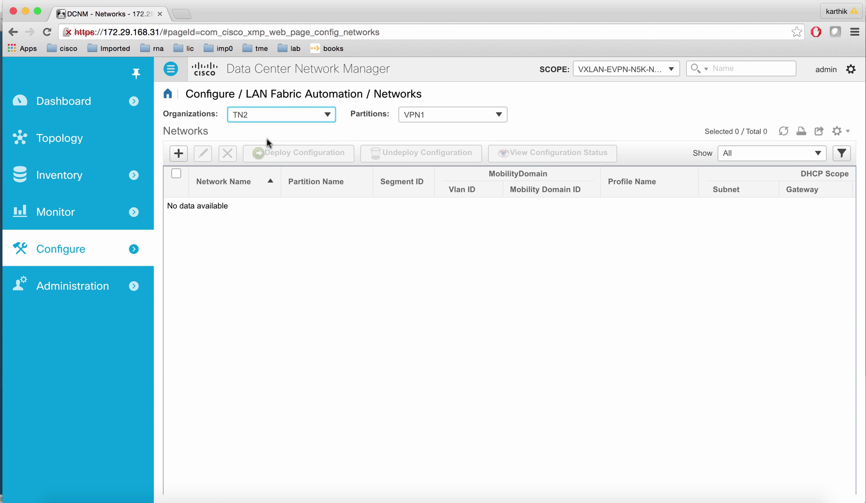
click(179, 157)
Create network Net1 with gateway 145.1.2.1/24 and segment ID 32000
click(306, 184)
text(Net1)
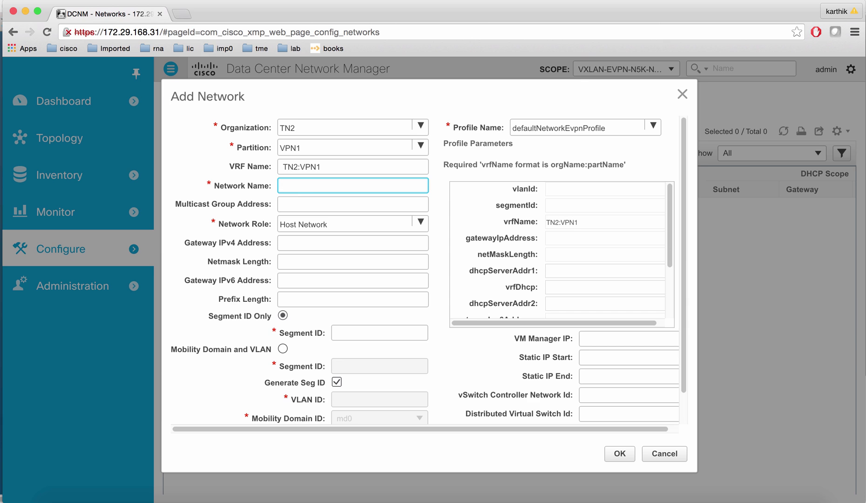
click(303, 243)
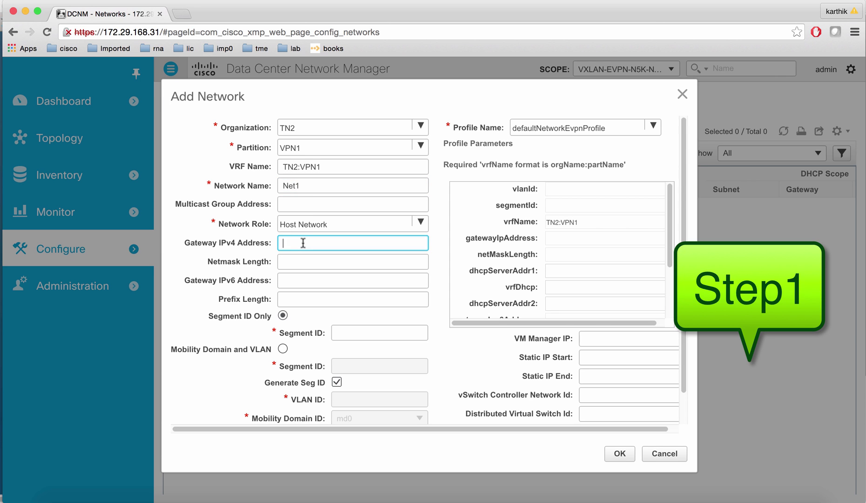
text(145.1.2.1)
click(298, 260)
text(24)
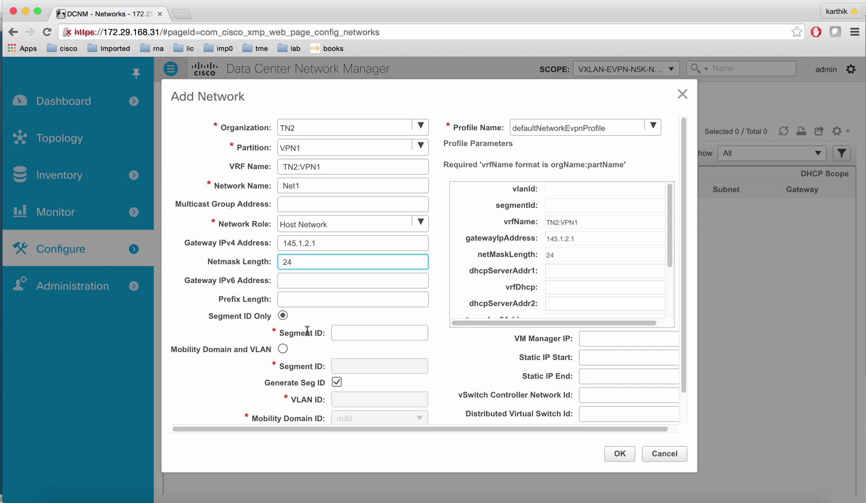
click(350, 328)
text(32)
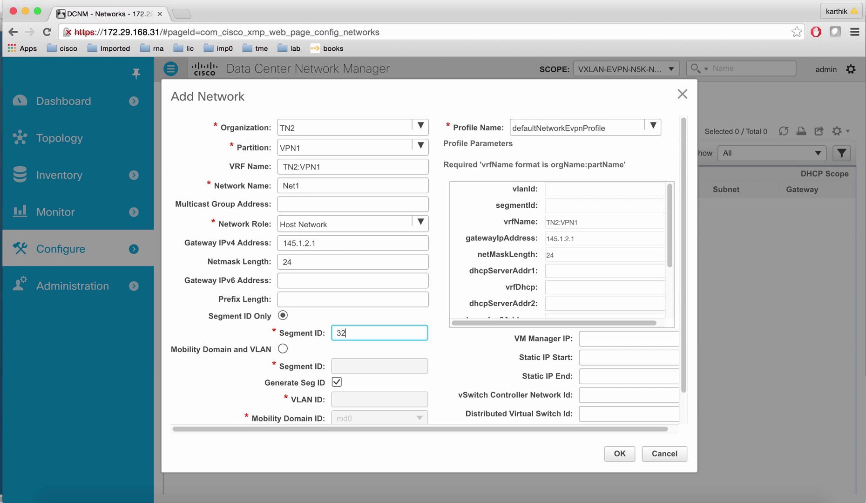
text(000)
scroll(464, 308, down, 2)
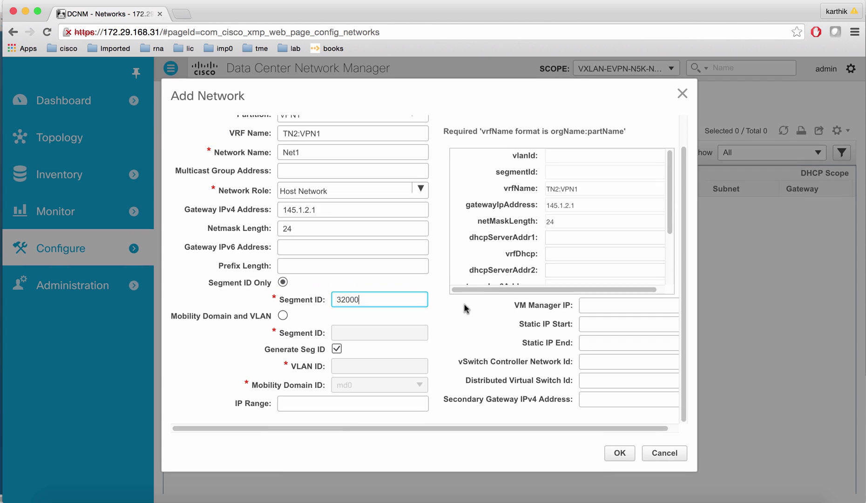
click(618, 455)
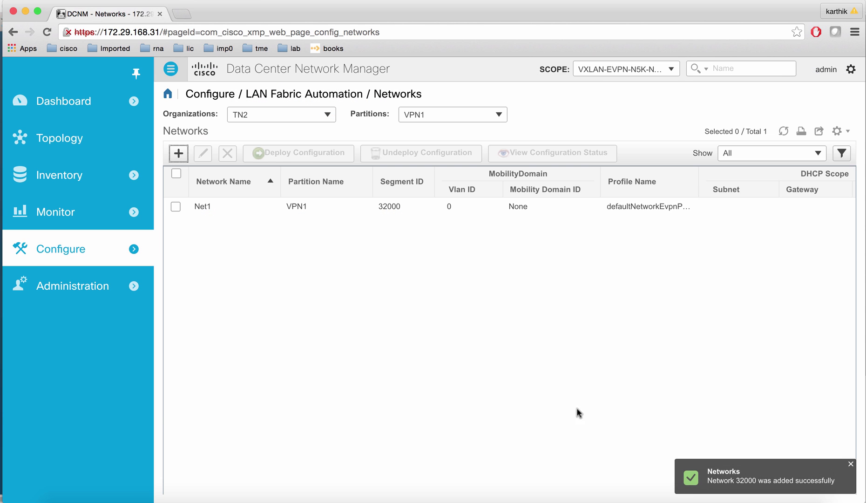
Open the End Host list and copy the host's eth10 MAC address from the terminal
click(126, 253)
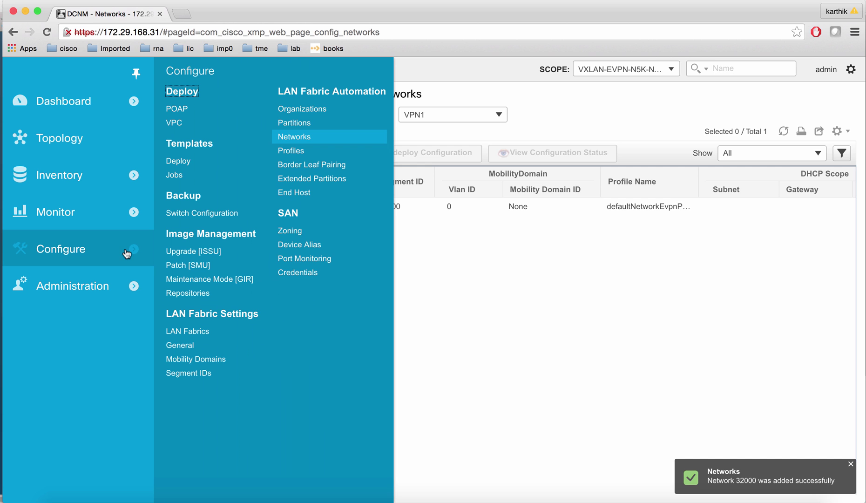
click(302, 195)
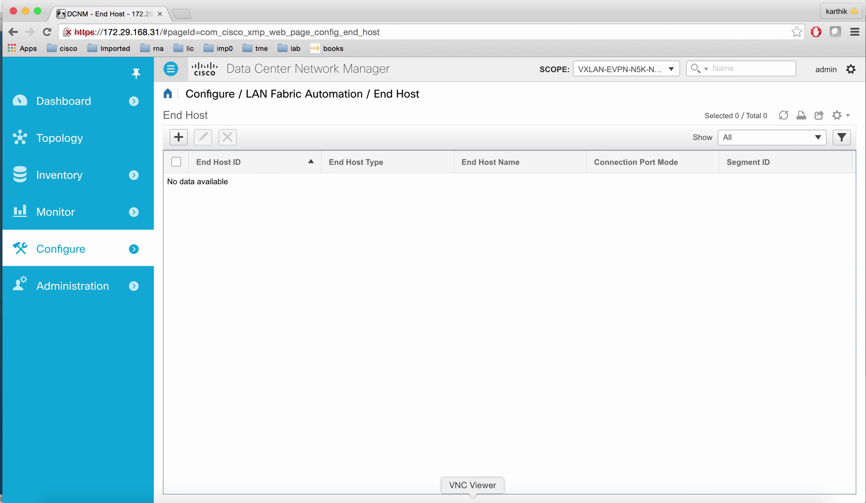
click(473, 500)
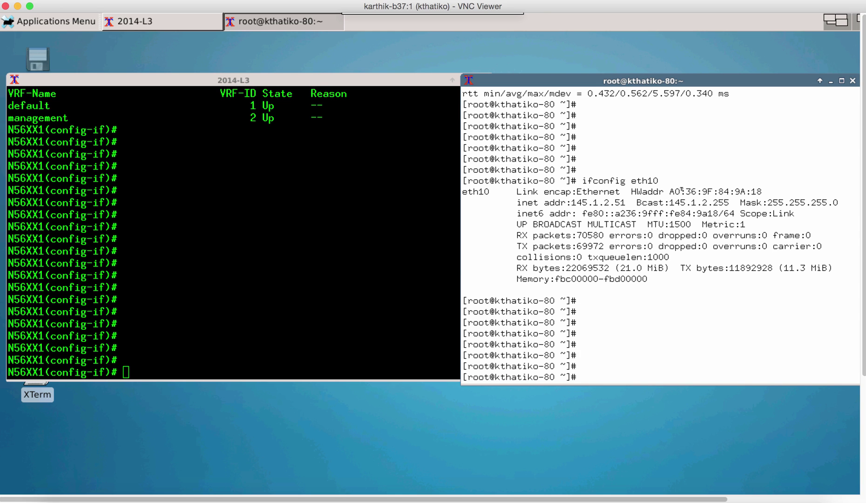
drag(670, 190, 764, 190)
key(super+c)
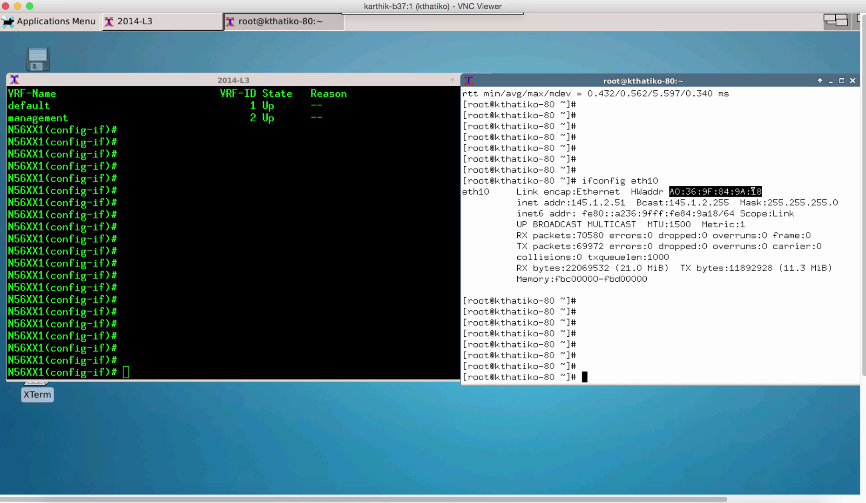
key(super+Tab)
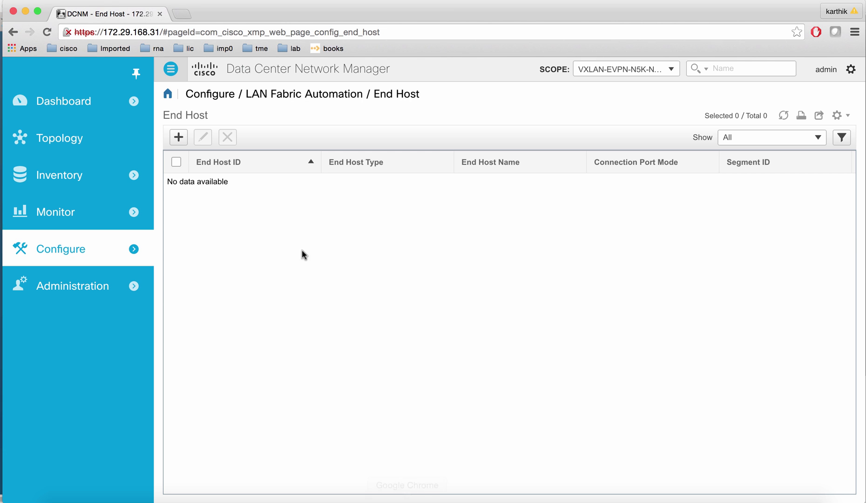
Start a new end host with ID A036.9F84.9A18, pasting the MAC in dotted format
click(179, 137)
click(421, 224)
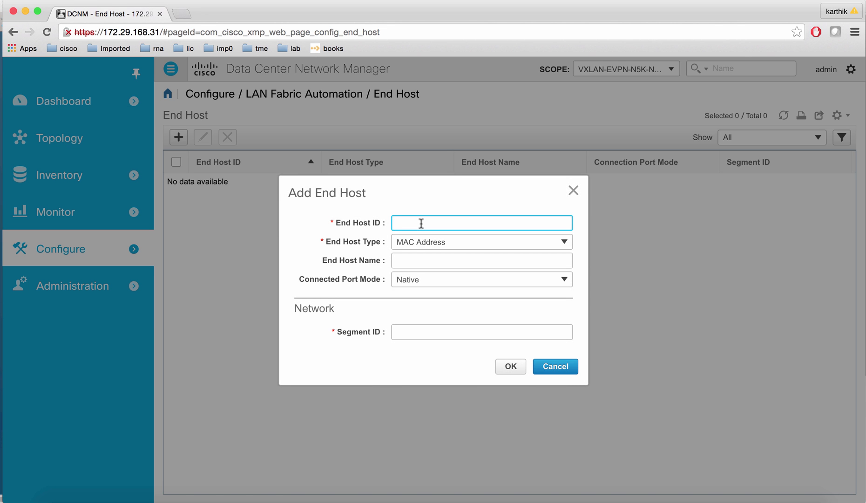
key(super+v)
click(417, 223)
key(BackSpace)
text(.)
key(BackSpace)
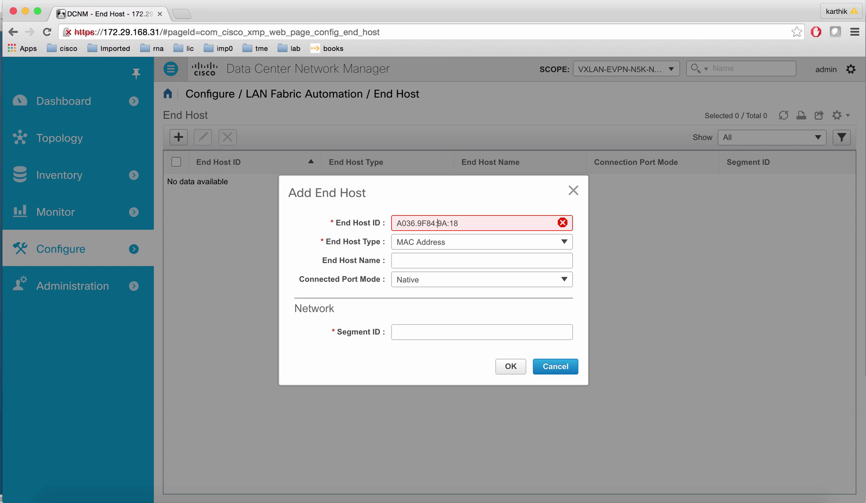
key(BackSpace)
text(.)
click(451, 223)
key(BackSpace)
Name the end host BM-server with segment ID 32000, save it, and return to the terminals
click(425, 254)
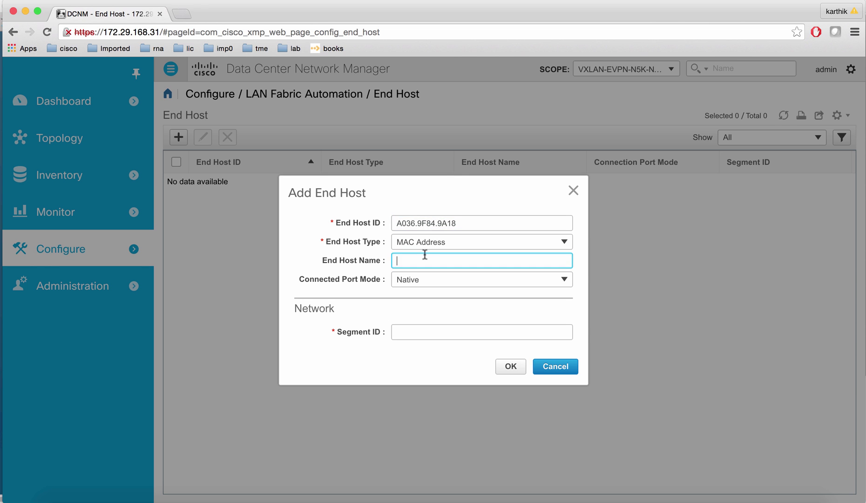
text(BM-server)
click(420, 331)
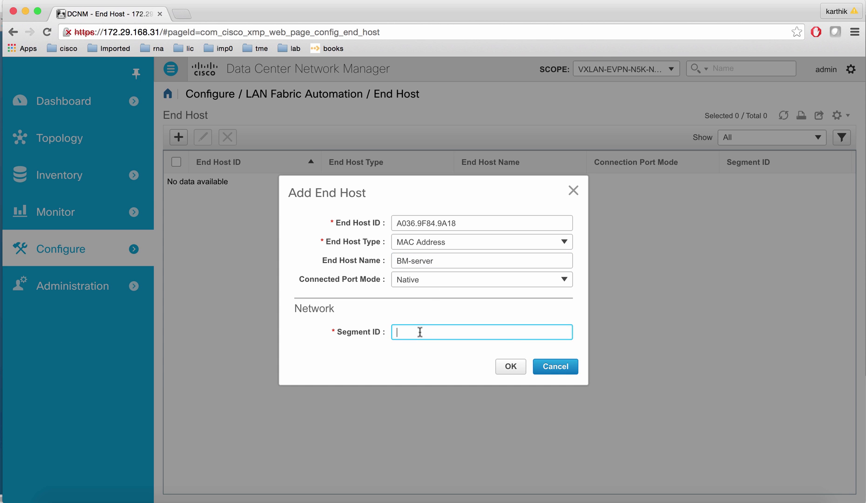
text(32000)
click(511, 366)
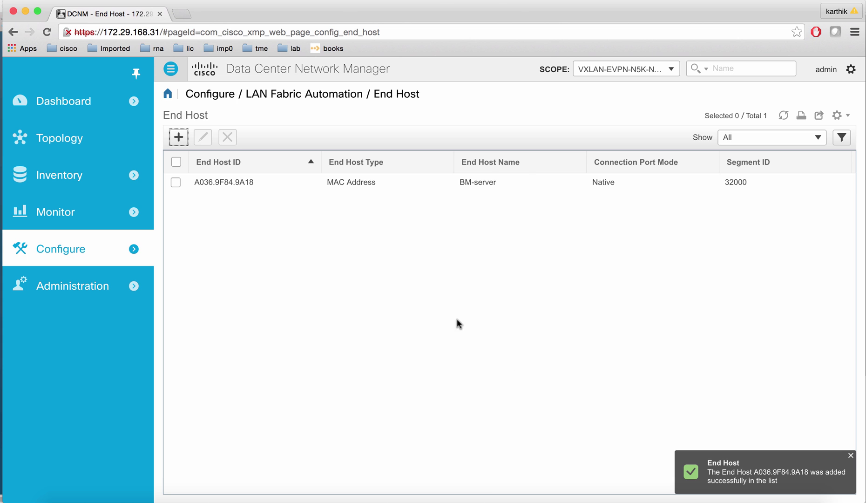
click(472, 498)
Show Ethernet1/27's running config and highlight its encapsulation dynamic lldp line
click(296, 282)
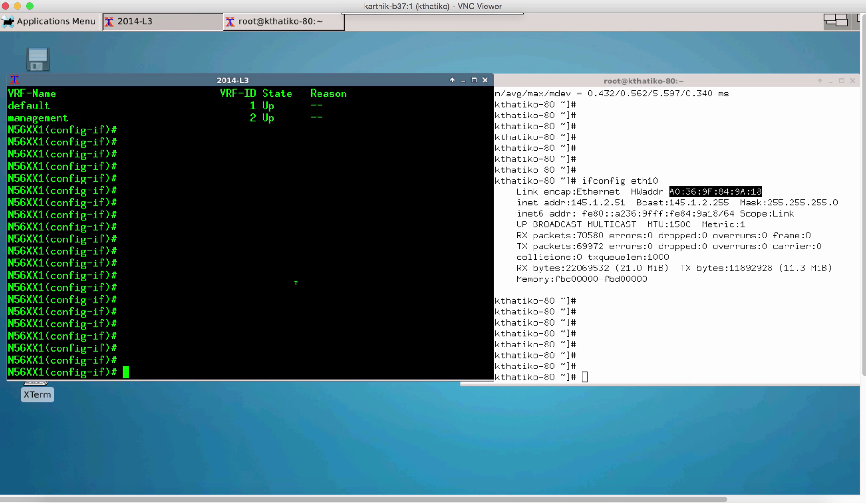
text(sh run int )
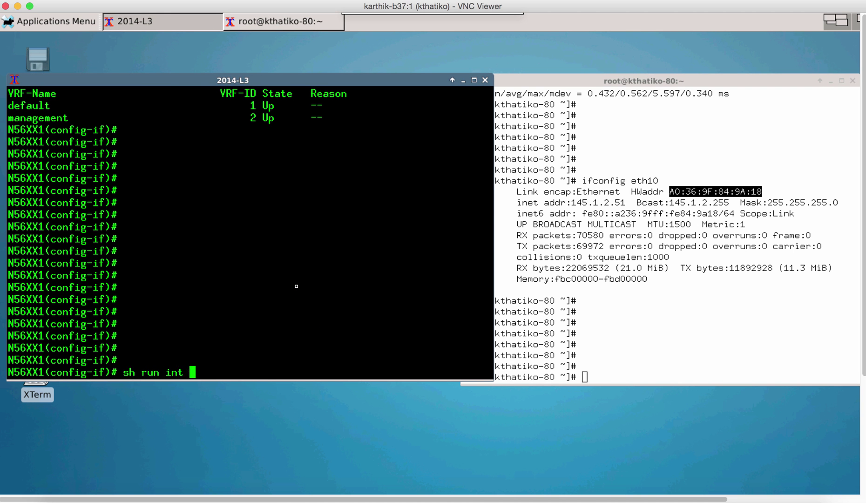
text(e1/27)
key(Return)
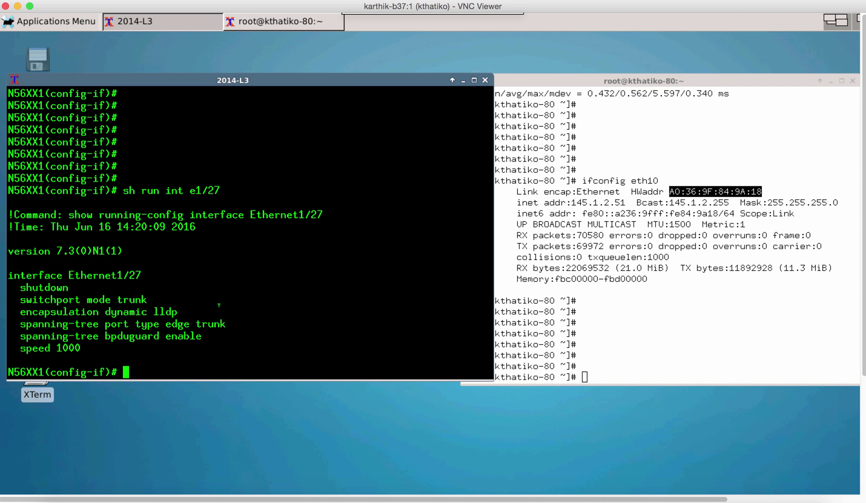
drag(179, 310, 5, 311)
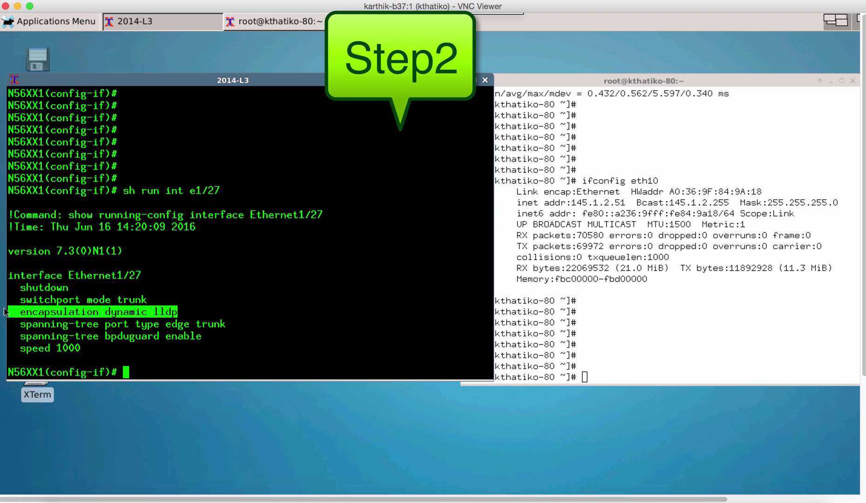
List all VRFs with 'sh vrf all', confirming default and management are Up
text(sh )
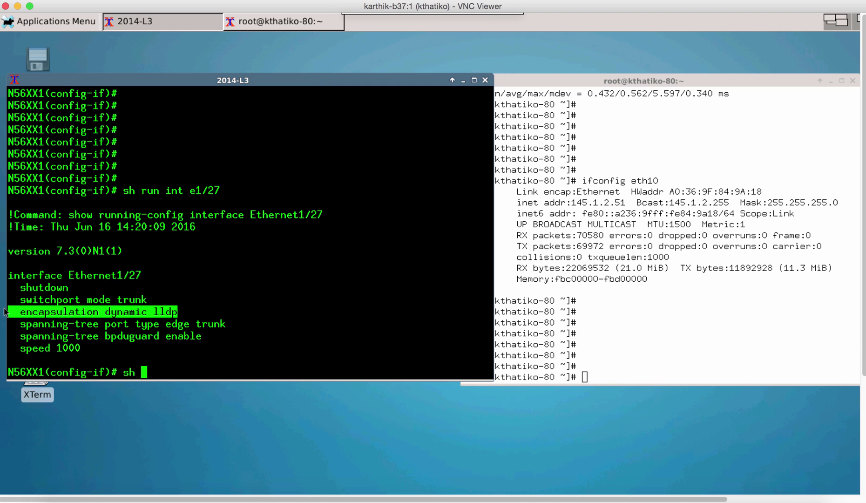
text(vrf all)
key(Return)
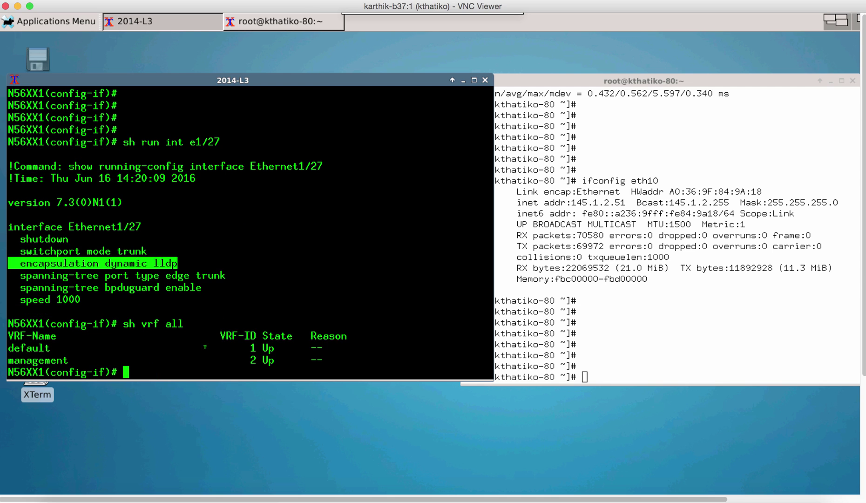
drag(357, 347, 2, 333)
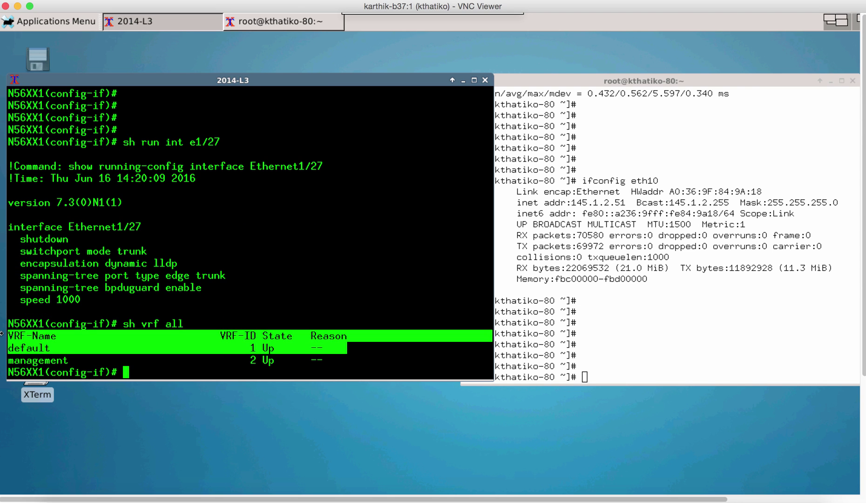
click(286, 302)
key(Return)
key(Return)
text(wer)
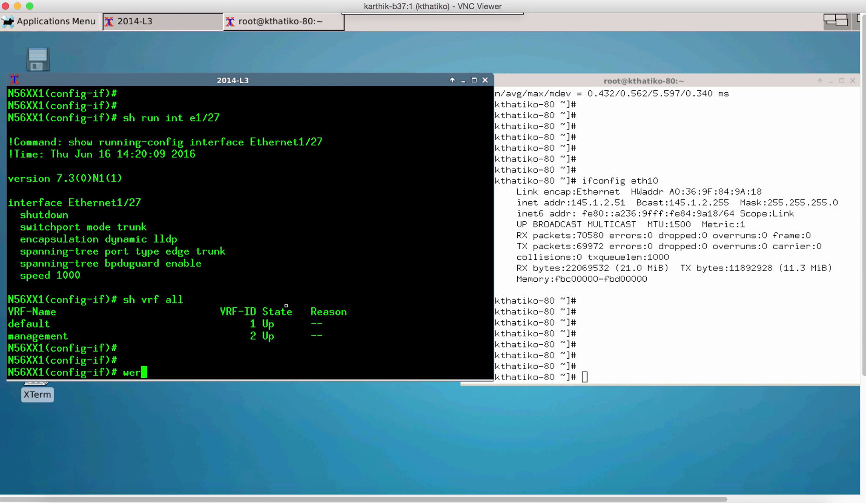
key(BackSpace)
key(BackSpace)
key(BackSpace)
Bring Ethernet1/27 up with 'no shutdown' and leave configuration mode
text(int e1/2)
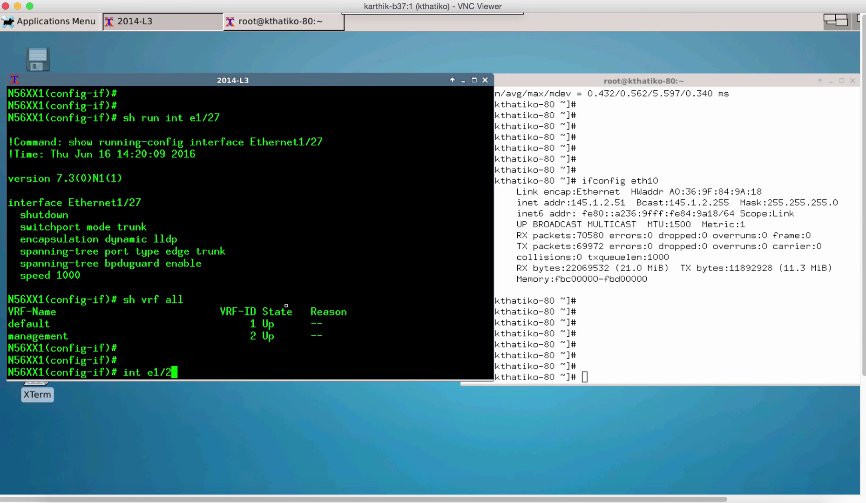
text(7)
key(Return)
text(no shutdown)
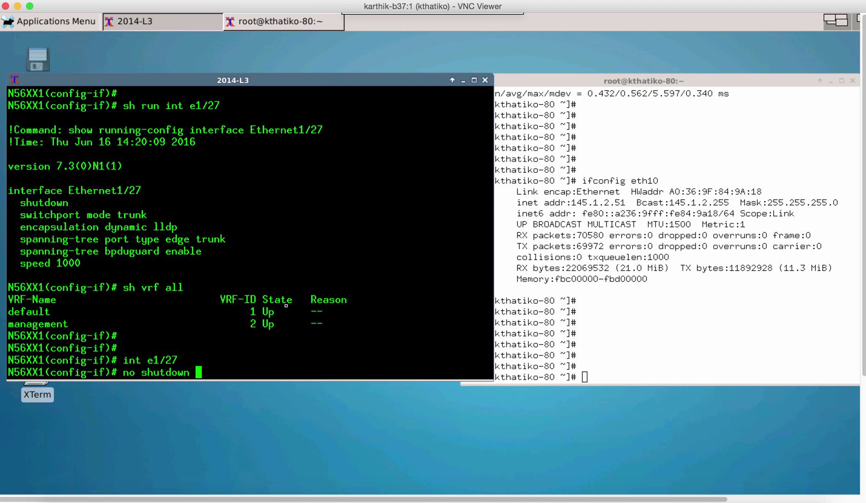
key(Return)
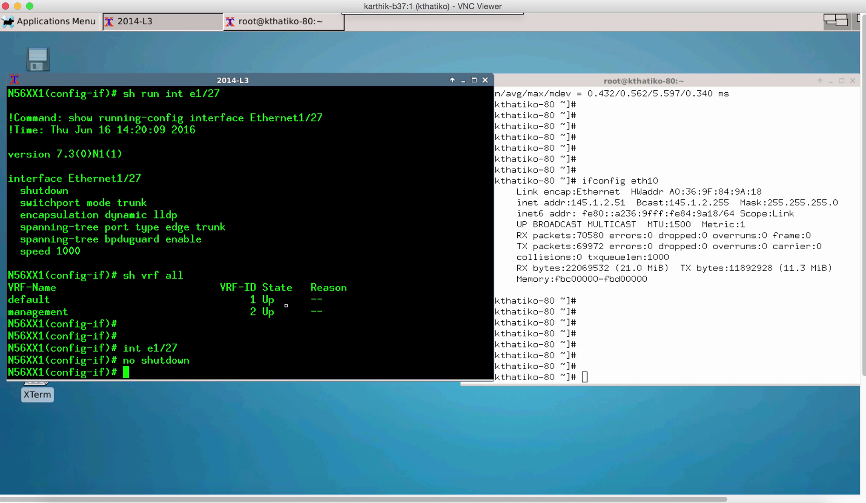
text(end)
key(Return)
Check LLDP fabric auto-config shows Ethernet1/27 ADD SUCCESS for VNI 32000, VLAN 3000
text(sh)
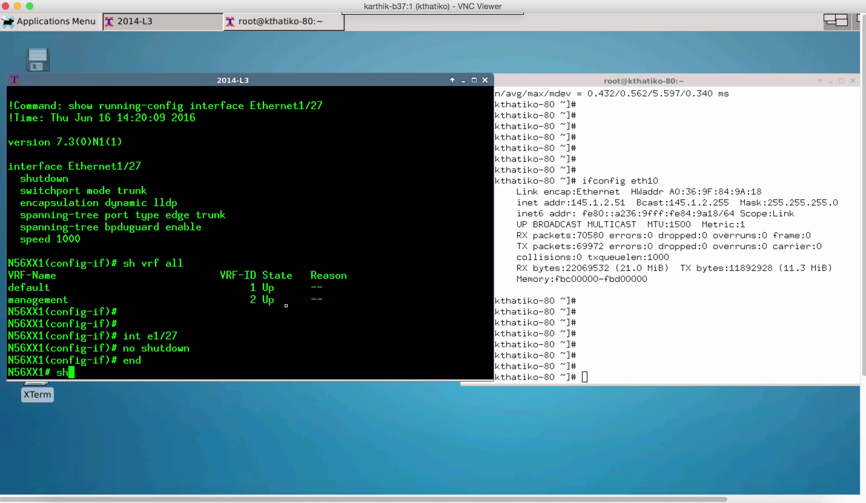
text( lldp fabric auto-config)
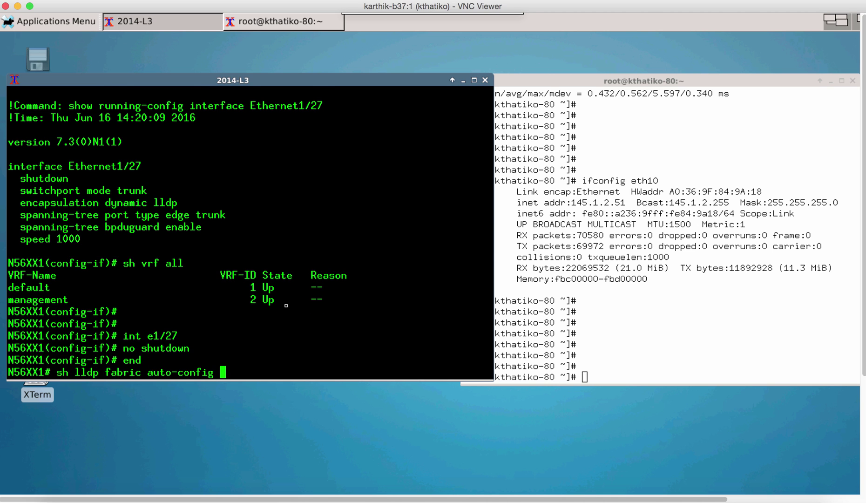
key(Return)
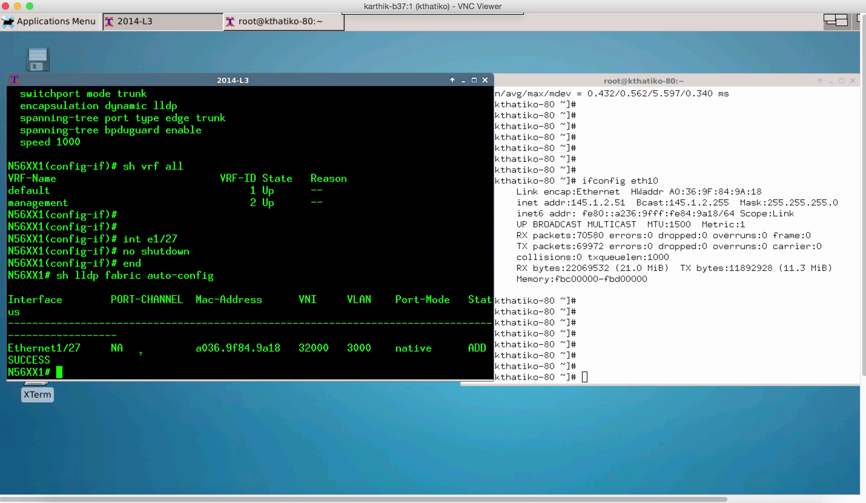
drag(74, 360, 9, 347)
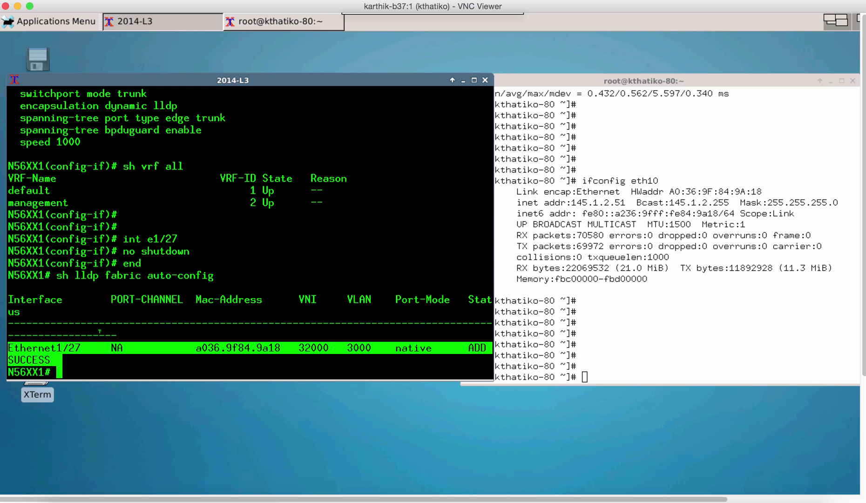
text(sh run int e1/27)
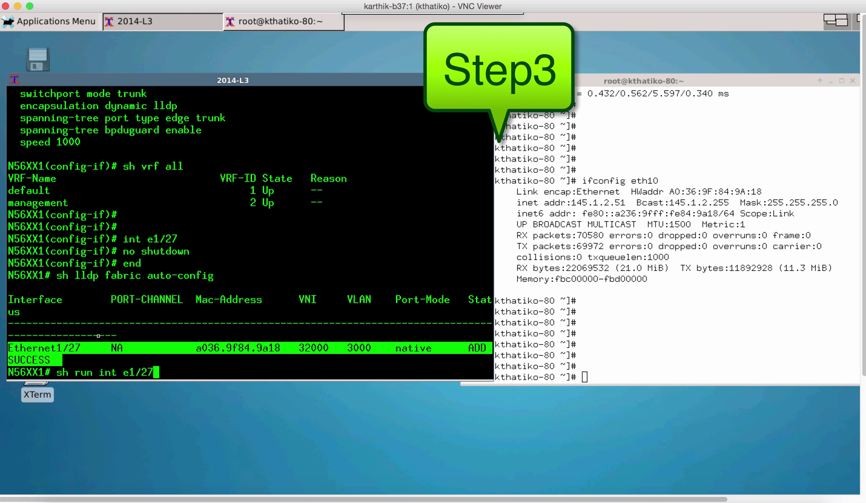
Confirm Ethernet1/27 has native VLAN 3000 and BGP lists TN2:VPN1 with VNI 32000
key(Return)
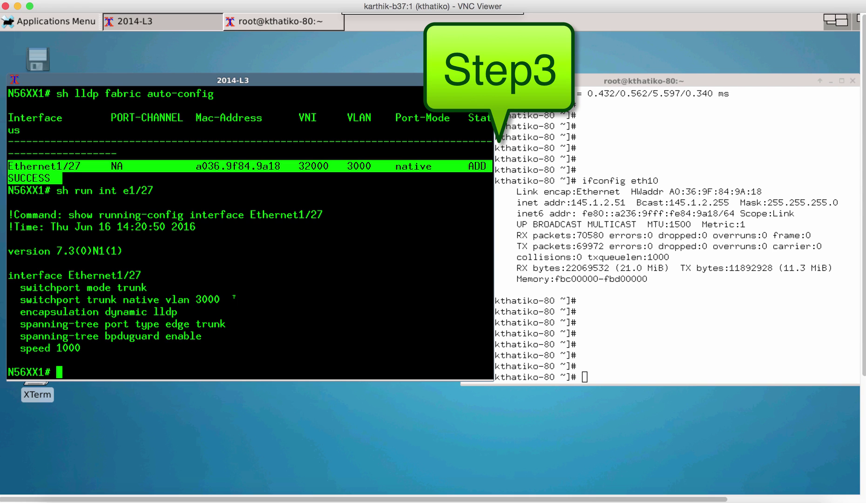
drag(234, 298, 21, 294)
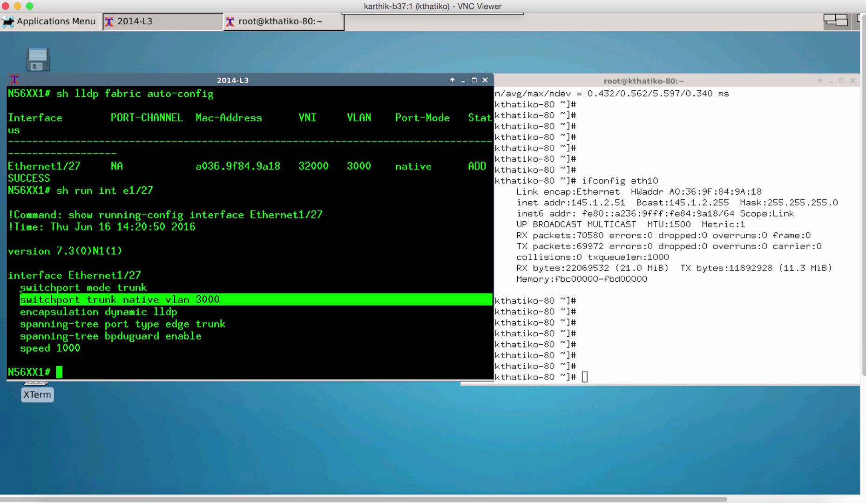
text(sh run bgp)
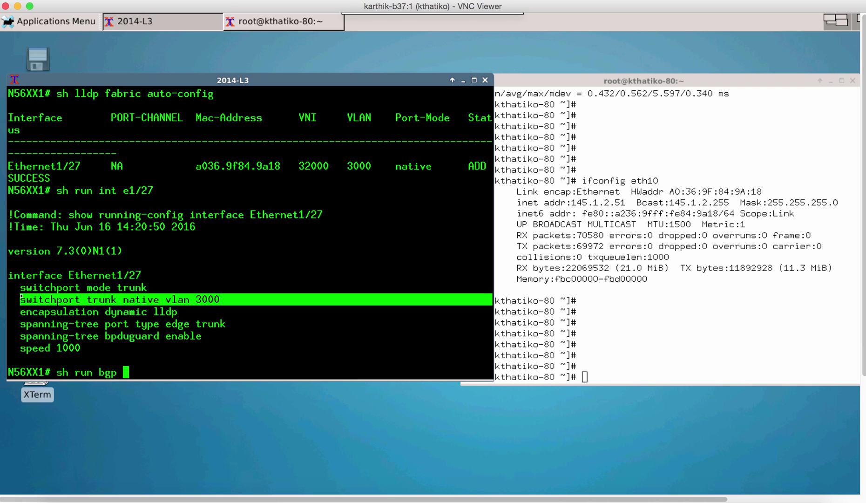
key(Return)
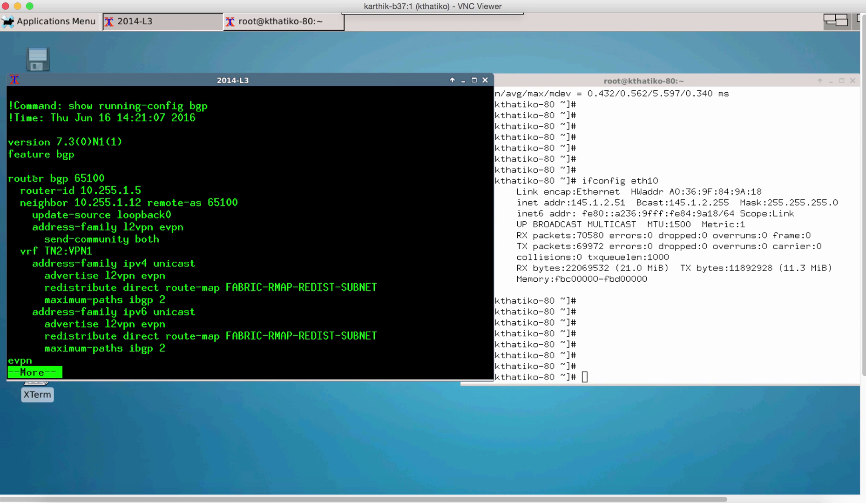
drag(22, 247, 10, 191)
key(space)
scroll(90, 154, up, 5)
scroll(89, 154, down, 3)
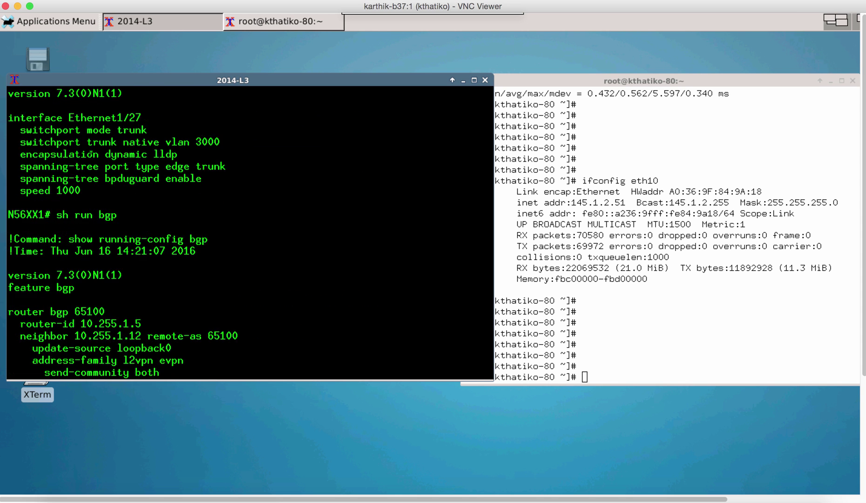
scroll(144, 263, down, 3)
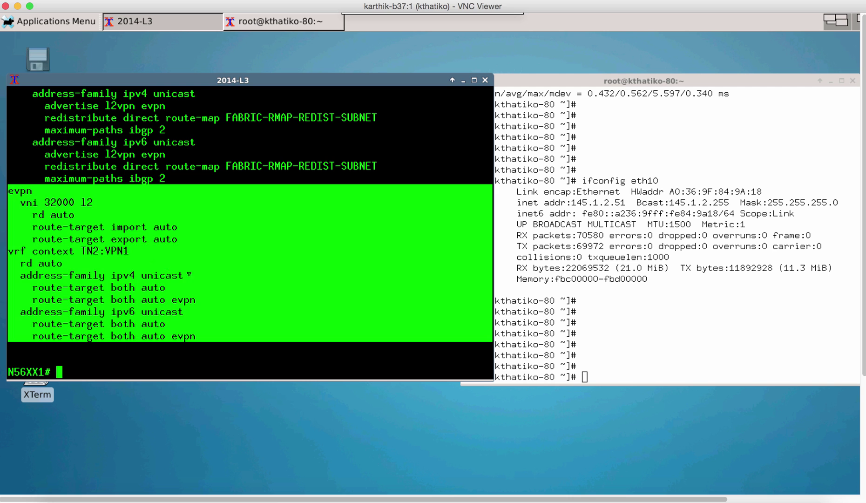
click(199, 279)
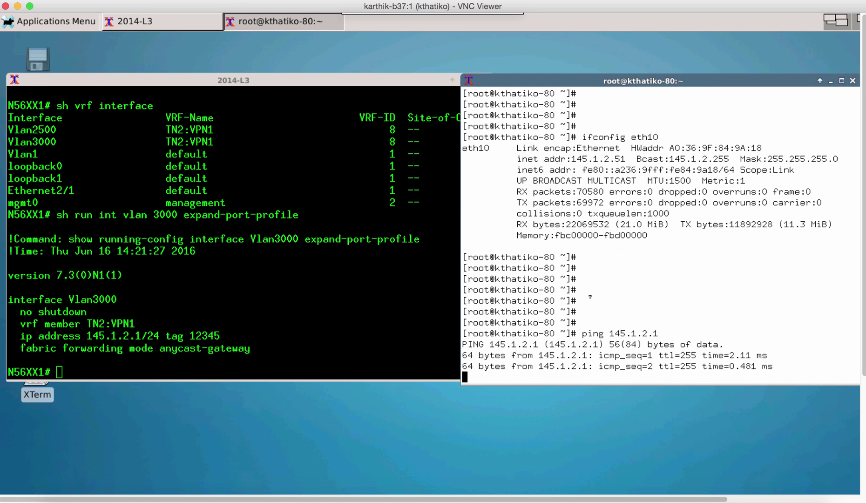
Confirm the VNI 32000 fabric database shows Eth1/27 as Profile Active, then bring PowerPoint forward
click(349, 297)
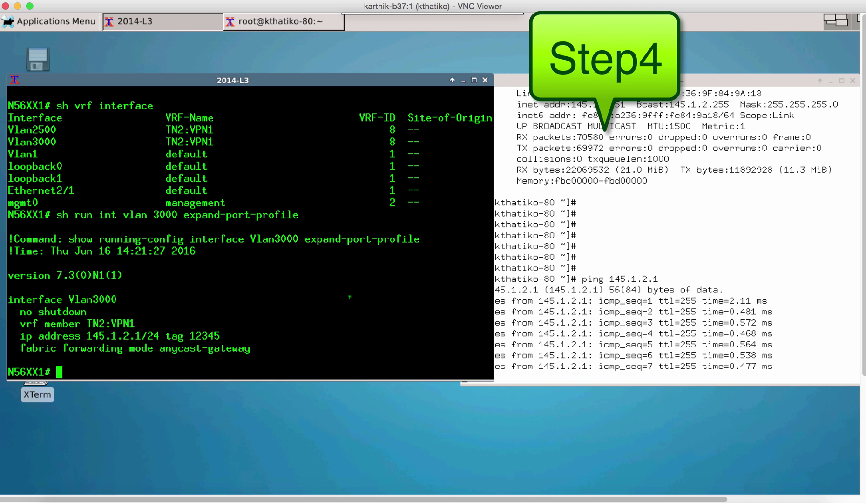
text(sh fabric d)
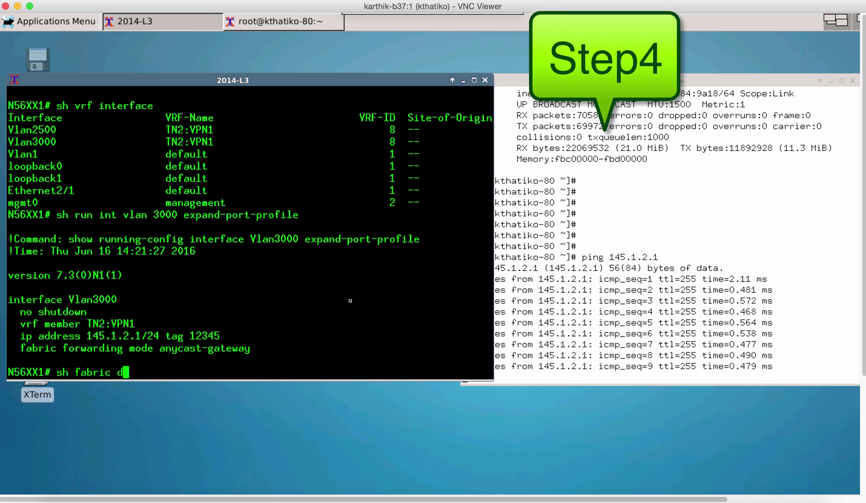
text(atabase host vni 320)
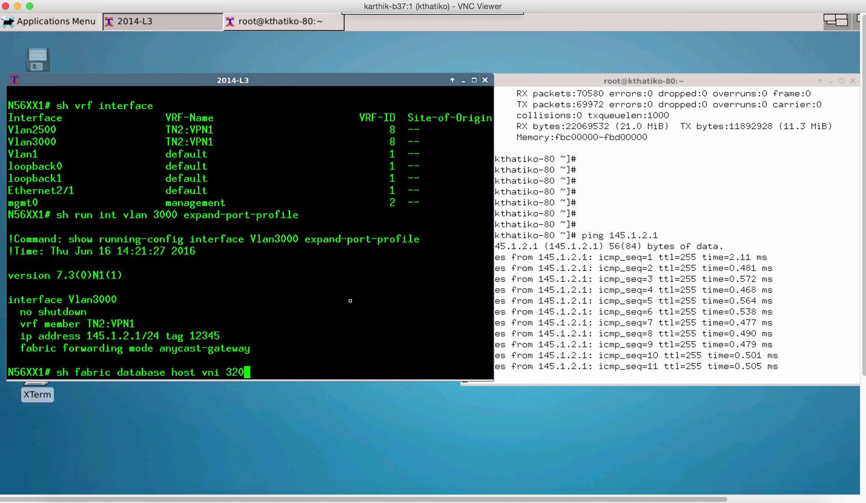
text(00)
key(Return)
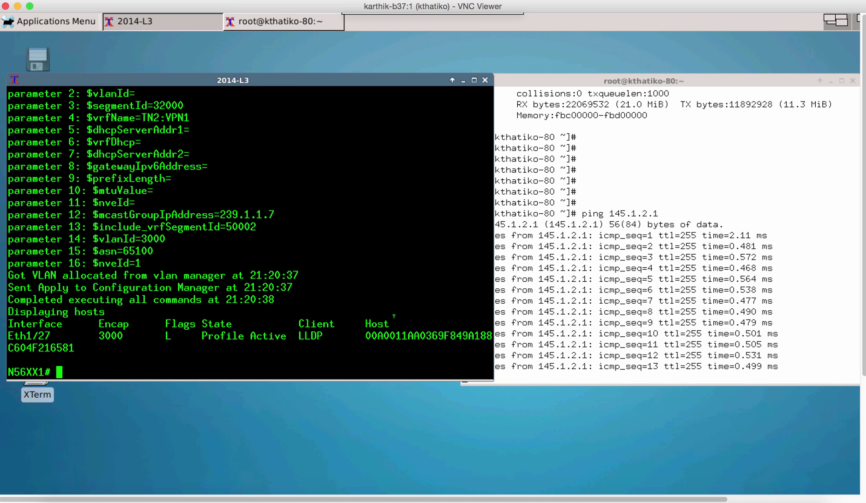
drag(330, 335, 207, 332)
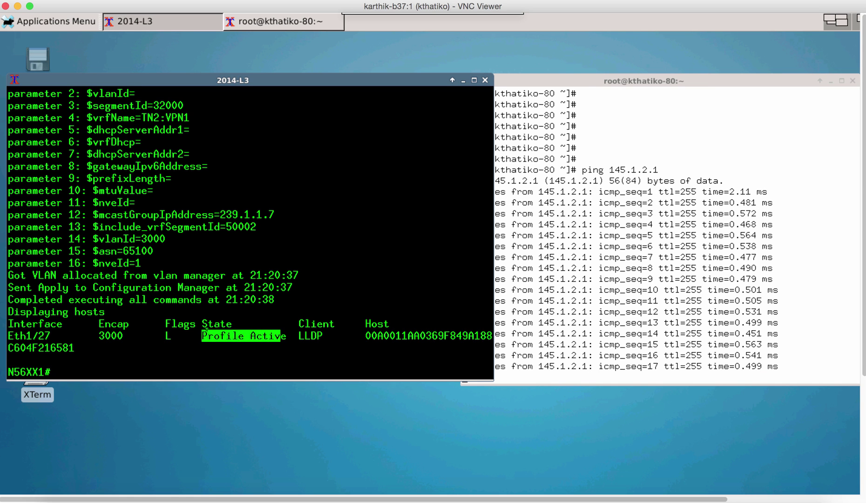
drag(72, 348, 23, 311)
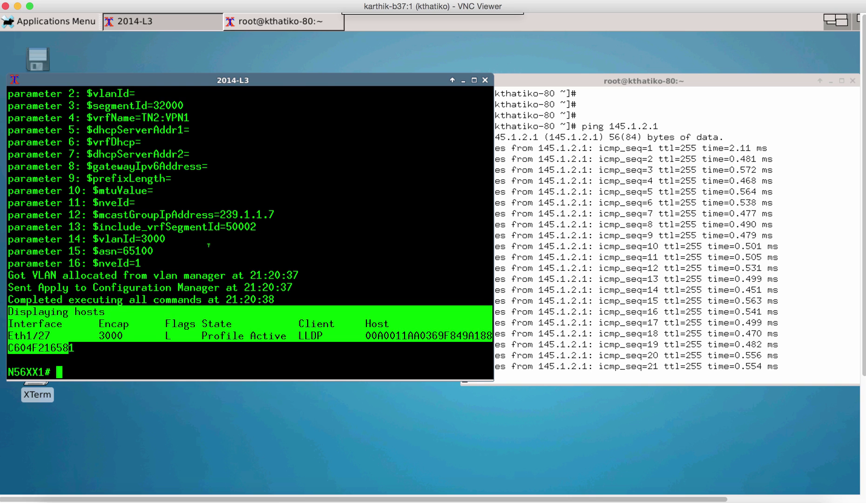
scroll(208, 245, up, 2)
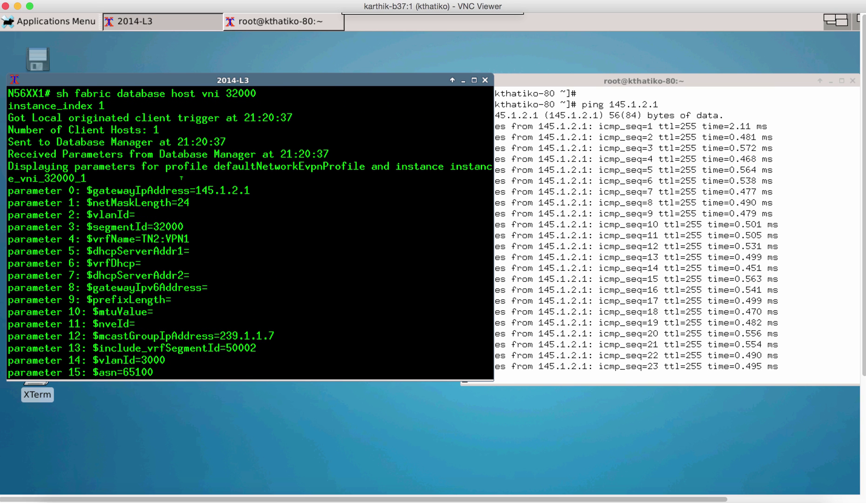
scroll(171, 166, down, 2)
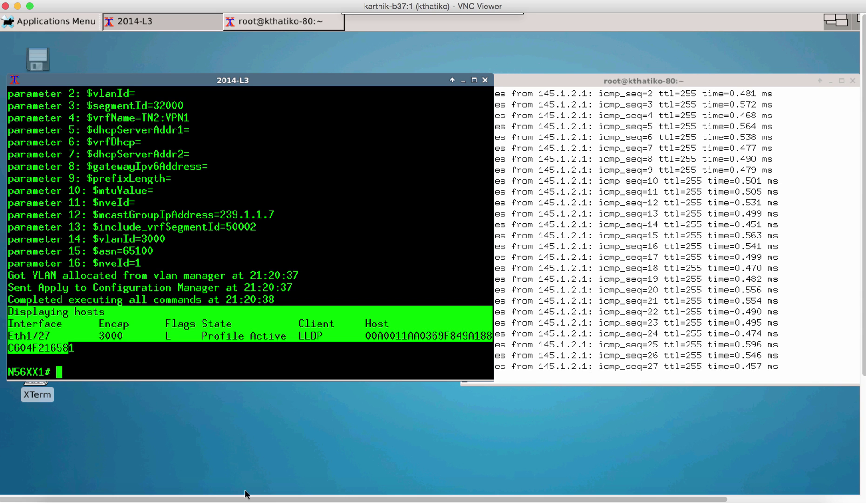
click(233, 497)
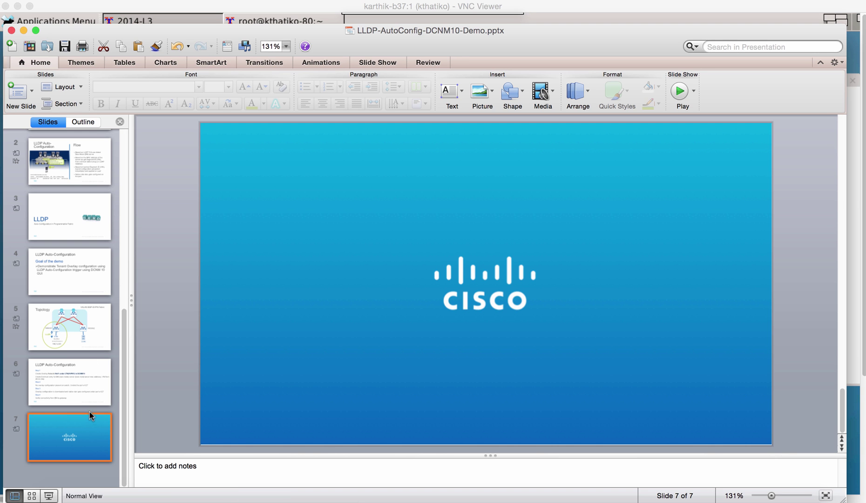